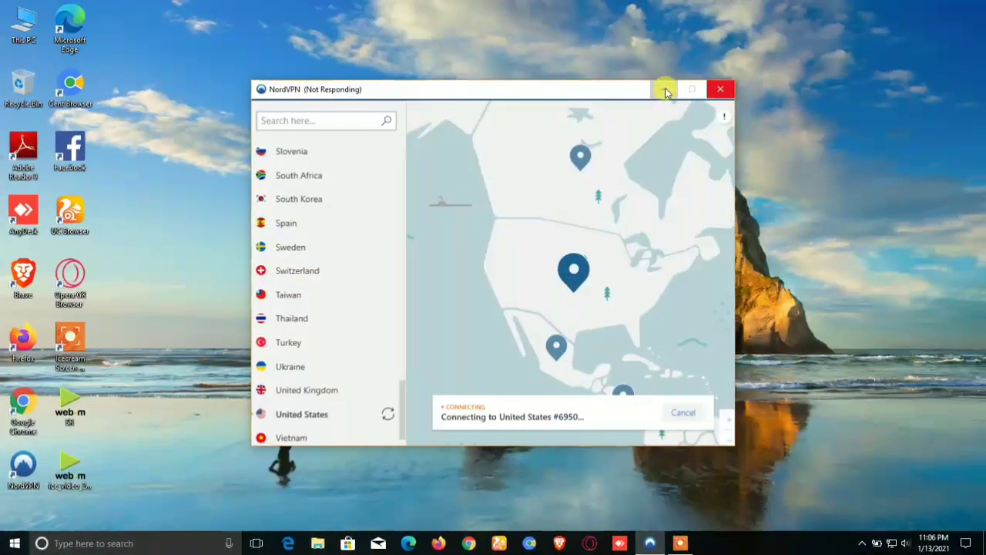
Cancel the pending United States connection in NordVPN and close its window
{"action": "left_click", "coordinate": [616, 149]}
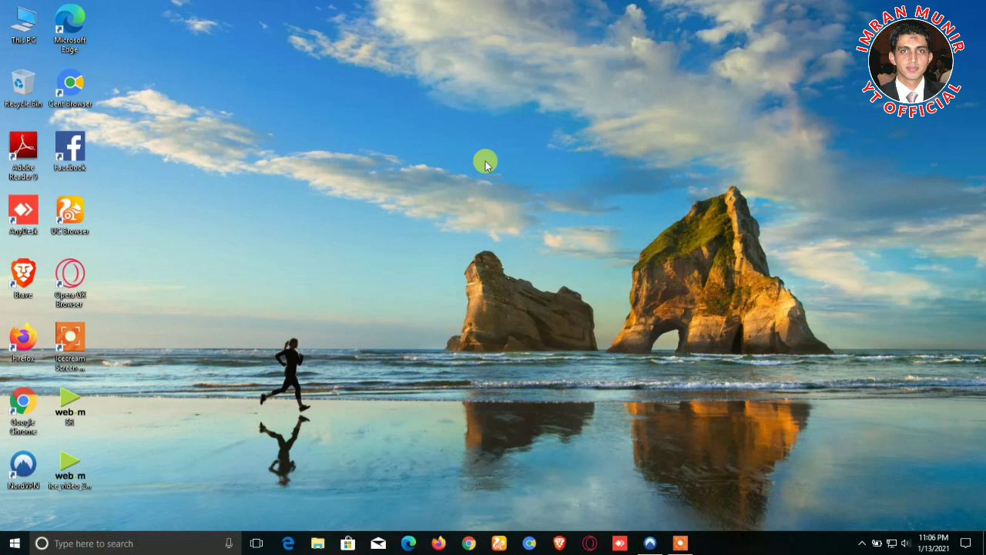
{"action": "left_click", "coordinate": [649, 544]}
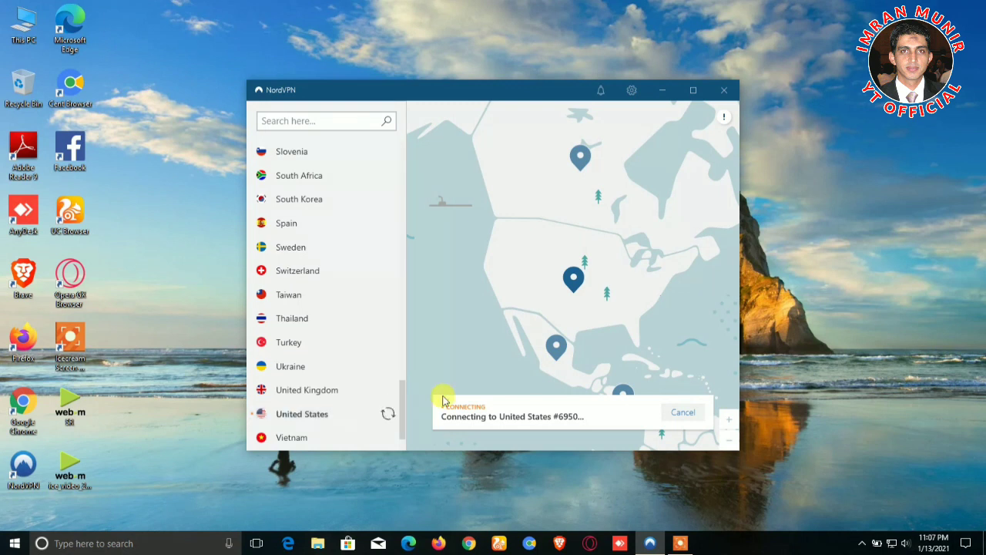
{"action": "left_click", "coordinate": [686, 414]}
{"action": "left_click", "coordinate": [719, 95]}
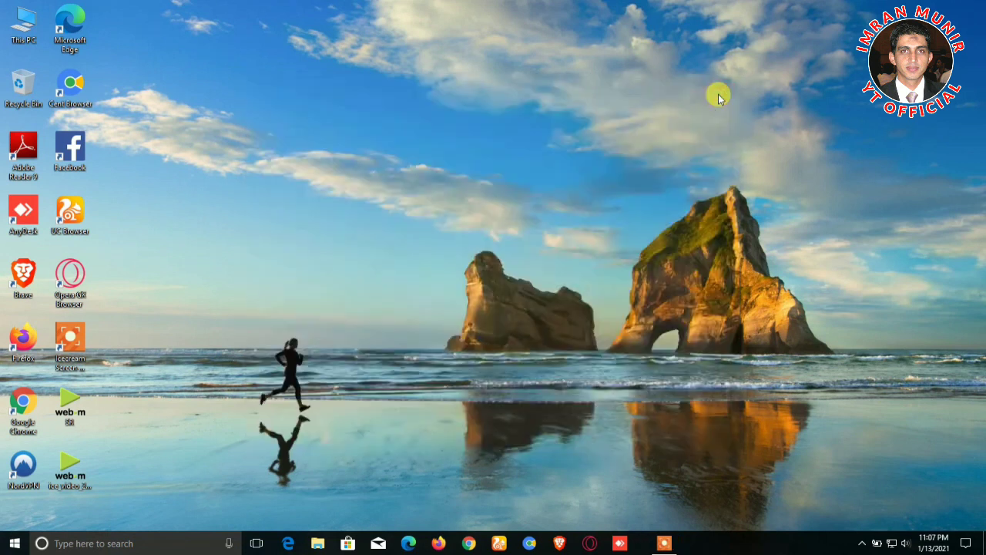
Quit the NordVPN app that is still running in the background
{"action": "left_click", "coordinate": [861, 543]}
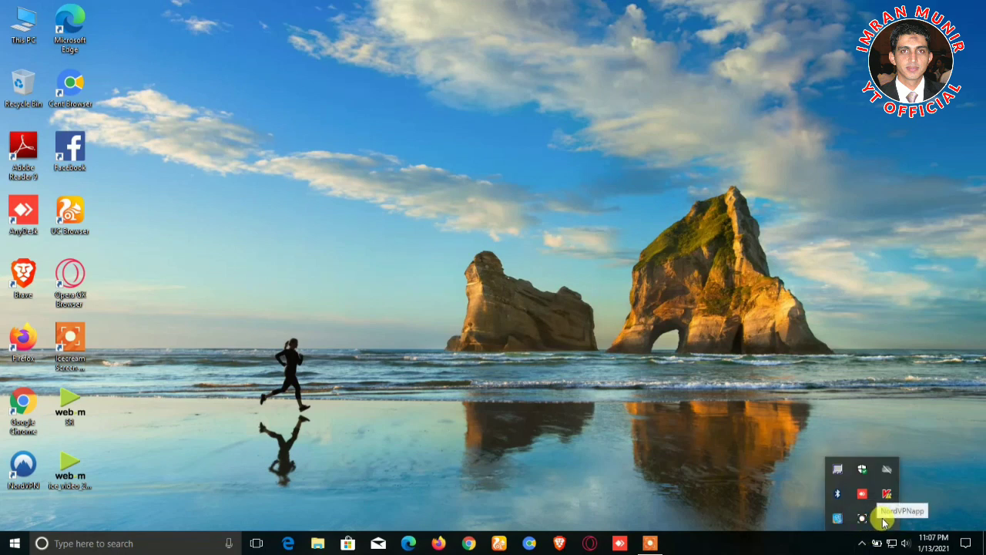
{"action": "left_click", "coordinate": [884, 521]}
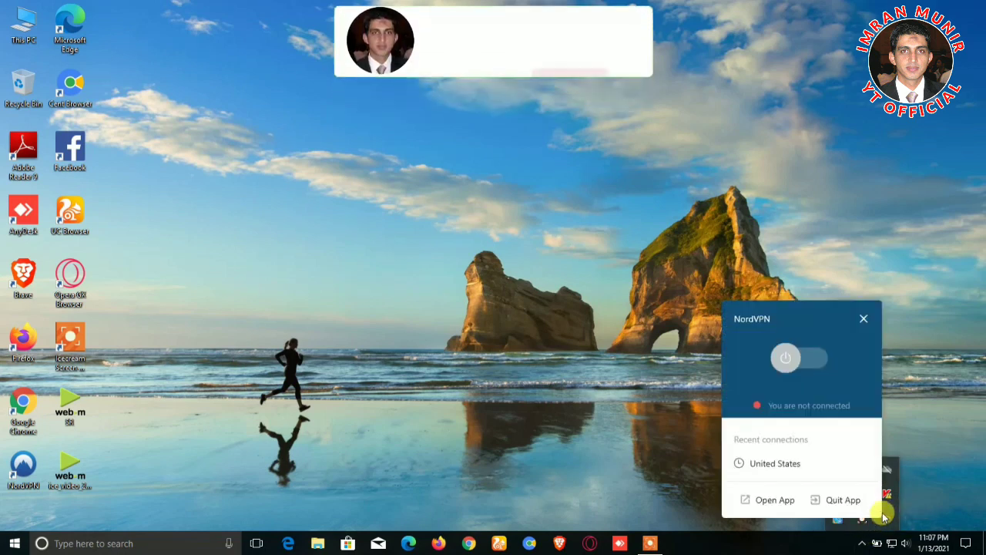
{"action": "left_click", "coordinate": [831, 501]}
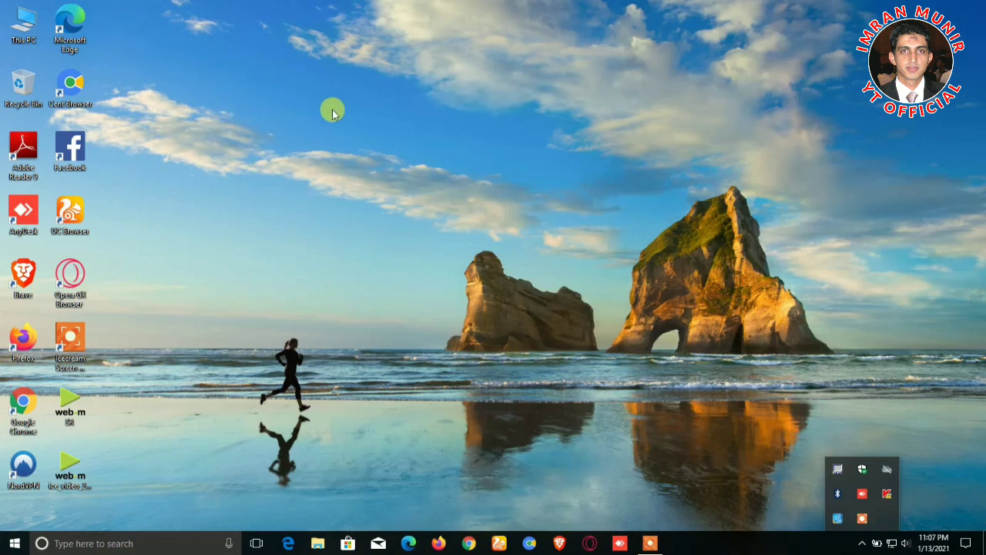
Open the NordVPN folder inside Program Files on Local Disk (C:)
{"action": "double_click", "coordinate": [34, 21]}
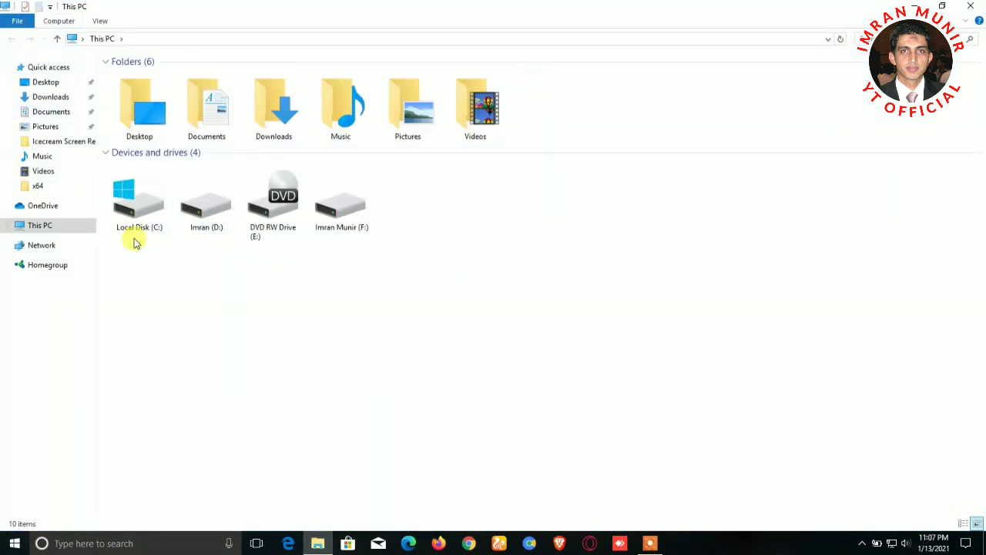
{"action": "left_click", "coordinate": [143, 225]}
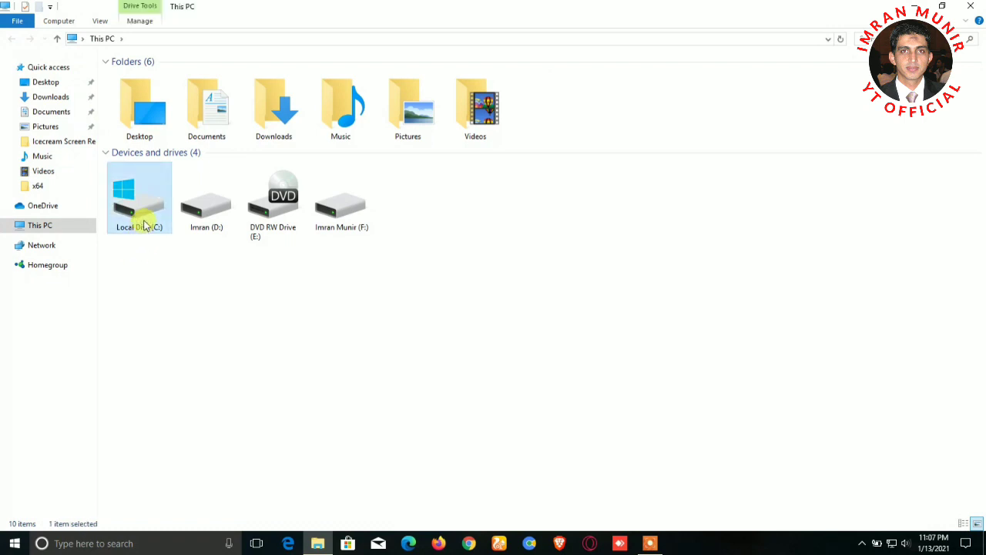
{"action": "double_click", "coordinate": [145, 218]}
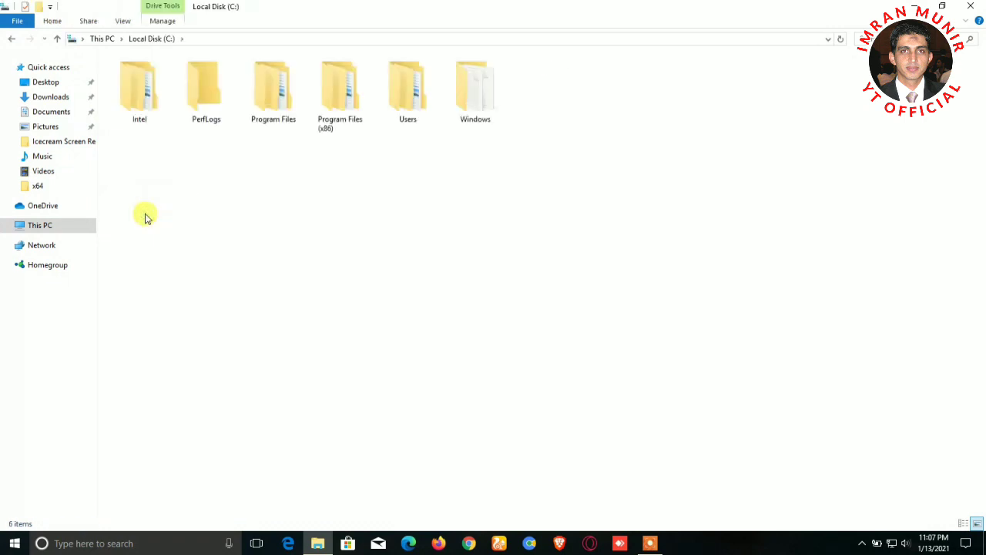
{"action": "left_click", "coordinate": [282, 119]}
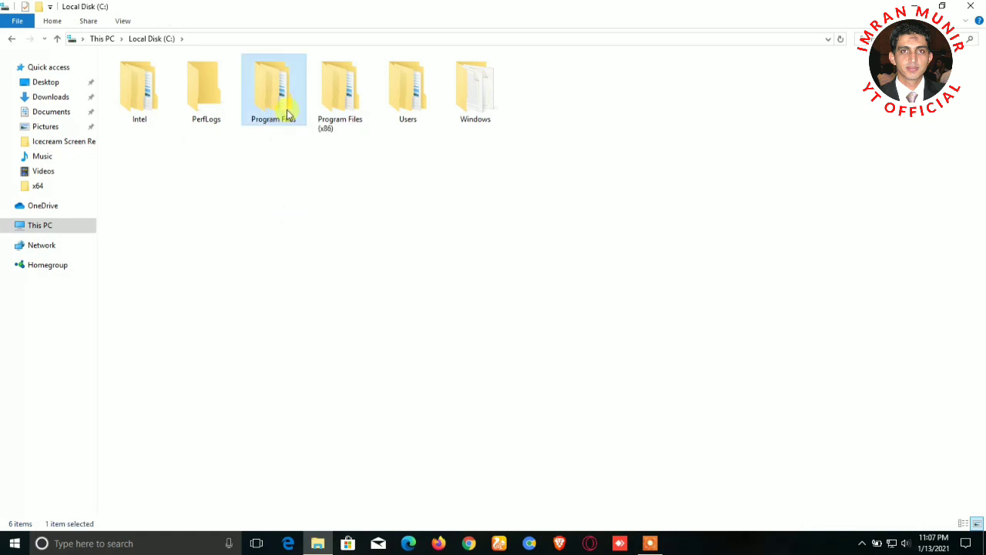
{"action": "double_click", "coordinate": [287, 114]}
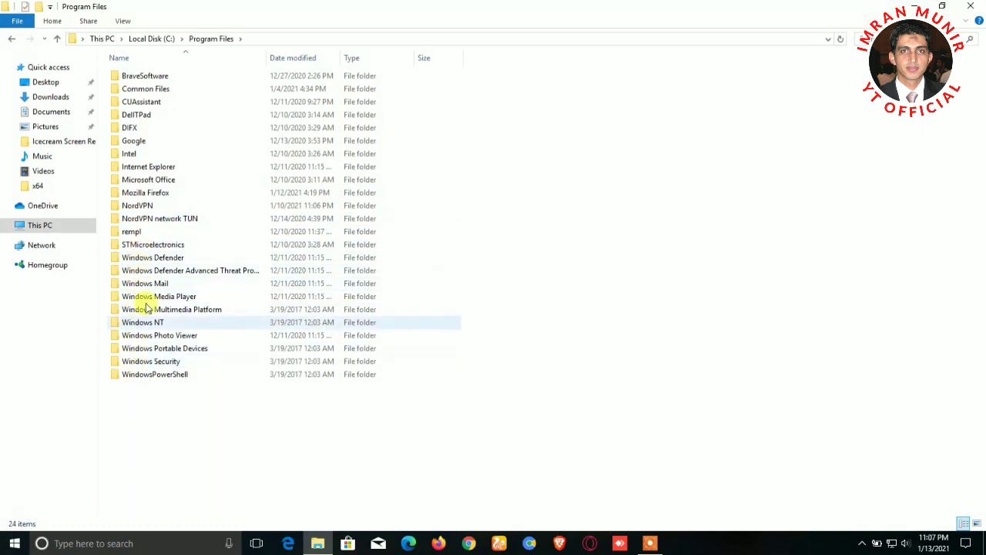
{"action": "left_click", "coordinate": [146, 205]}
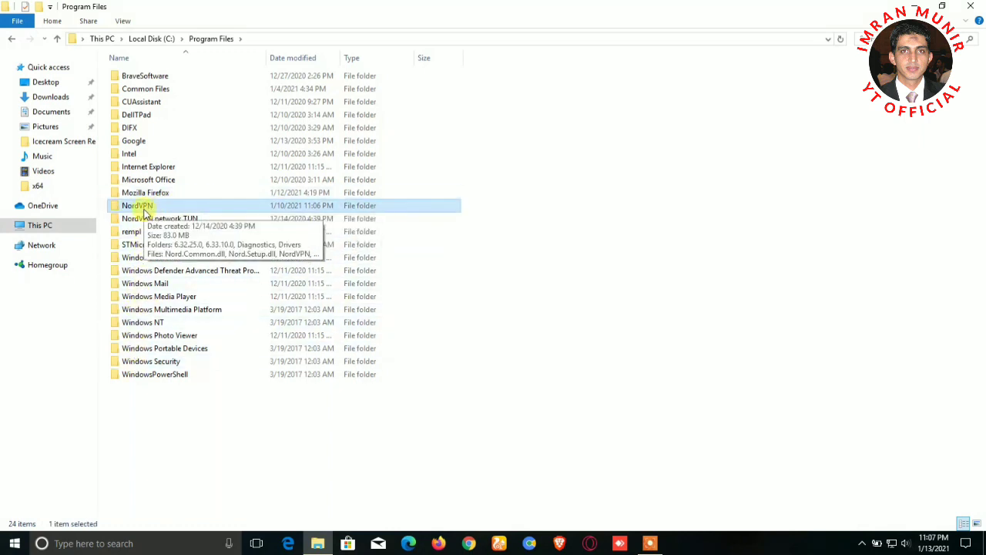
{"action": "double_click", "coordinate": [145, 210]}
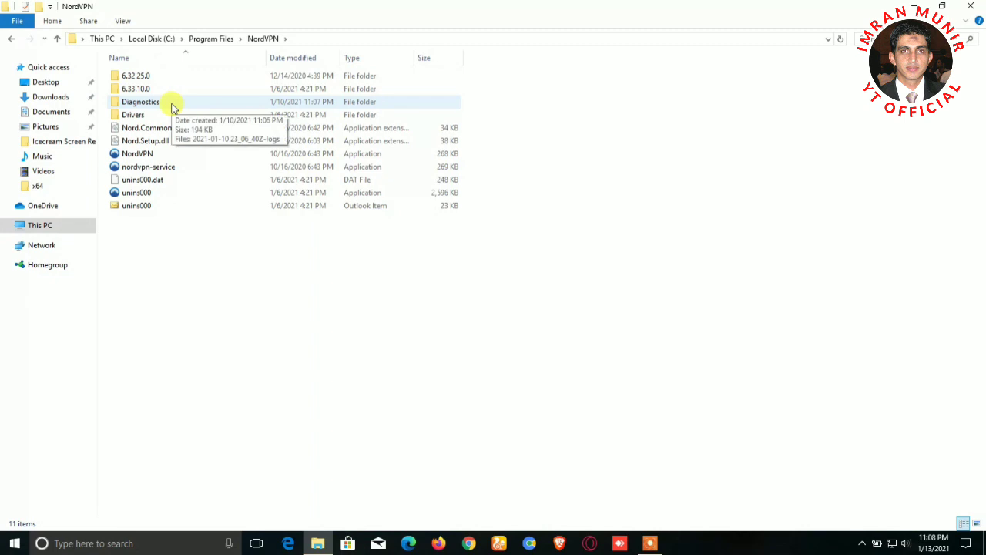
Launch the Diagnostics application from the 6.33.10.0 folder and close File Explorer
{"action": "double_click", "coordinate": [136, 89]}
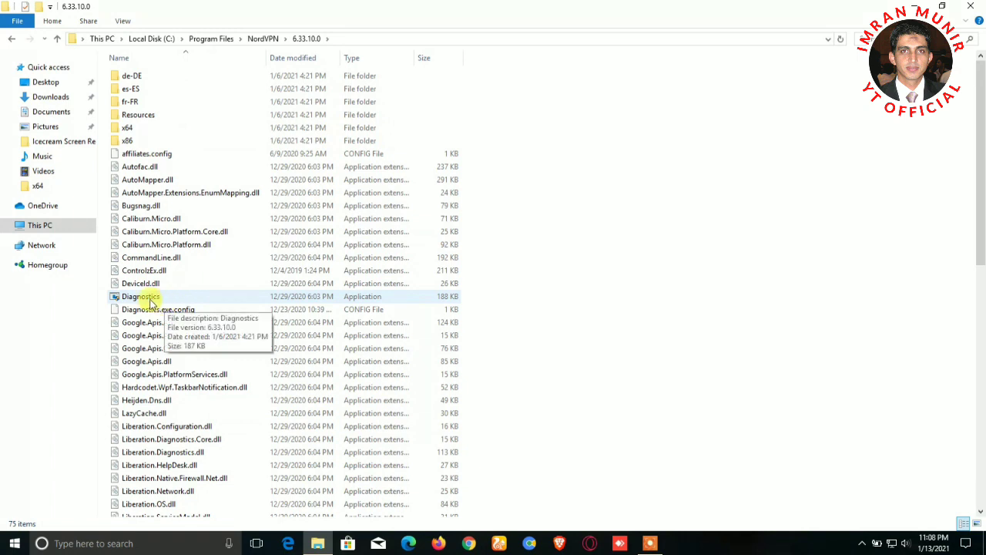
{"action": "left_click", "coordinate": [185, 301]}
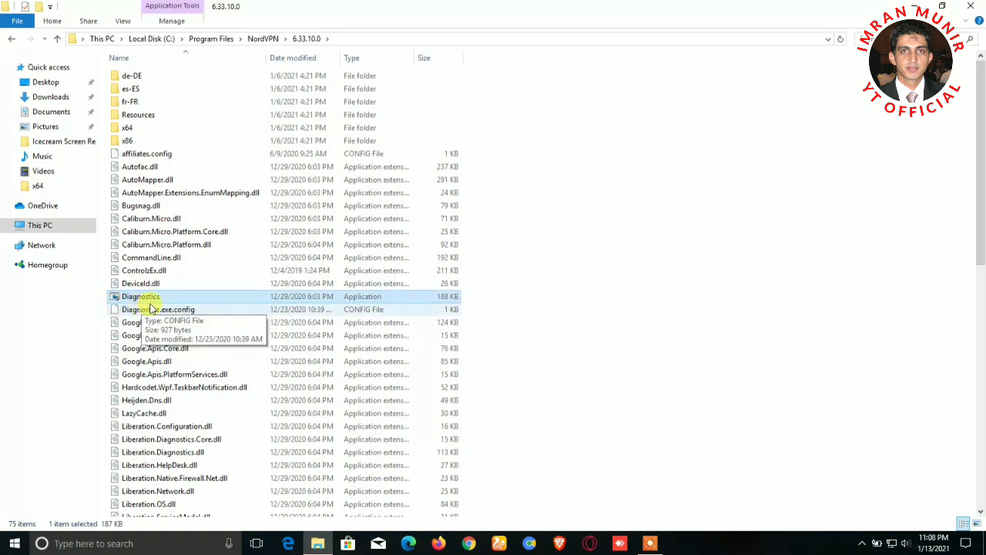
{"action": "double_click", "coordinate": [147, 297]}
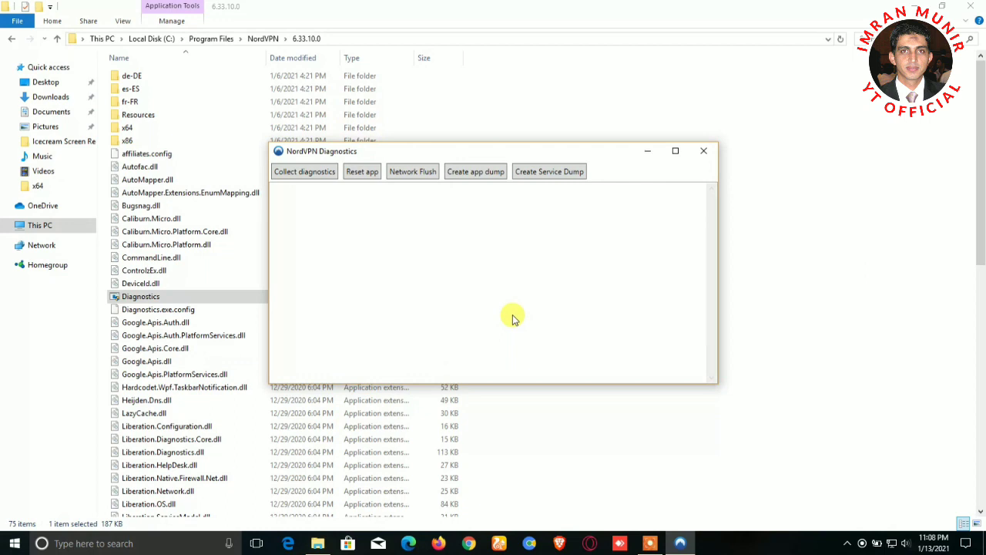
{"action": "left_click", "coordinate": [978, 6]}
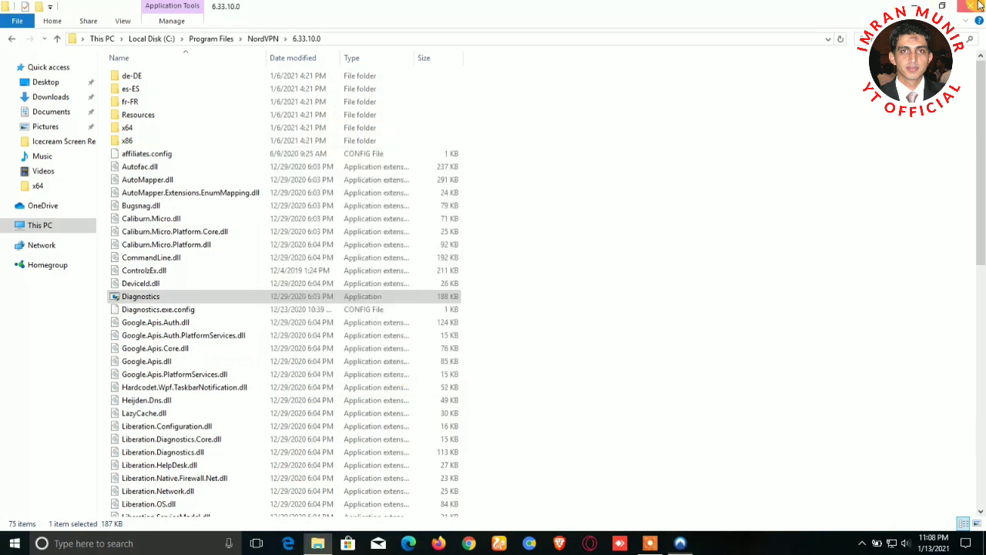
{"action": "left_click", "coordinate": [977, 6]}
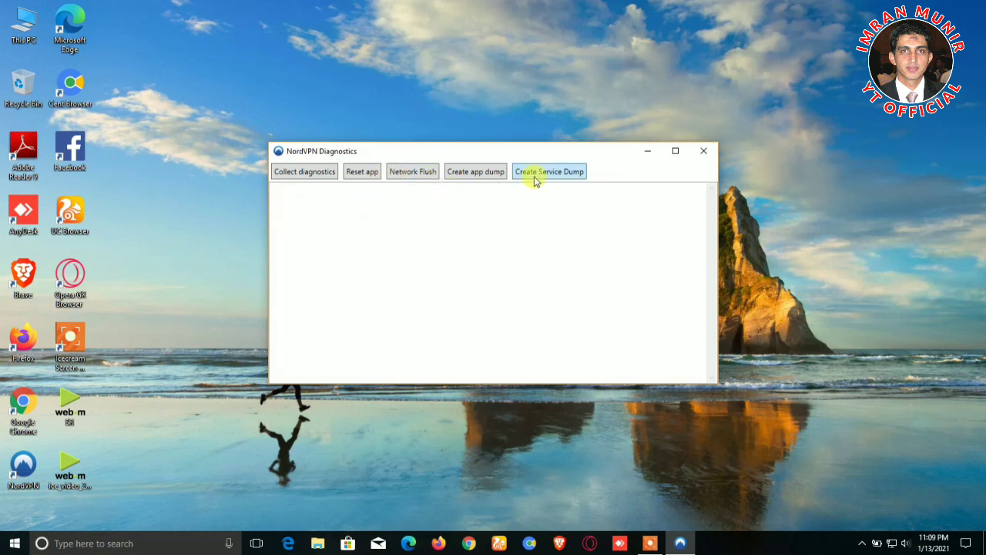
Run a Network Flush in NordVPN Diagnostics to reset the network preferences
{"action": "left_click", "coordinate": [424, 179]}
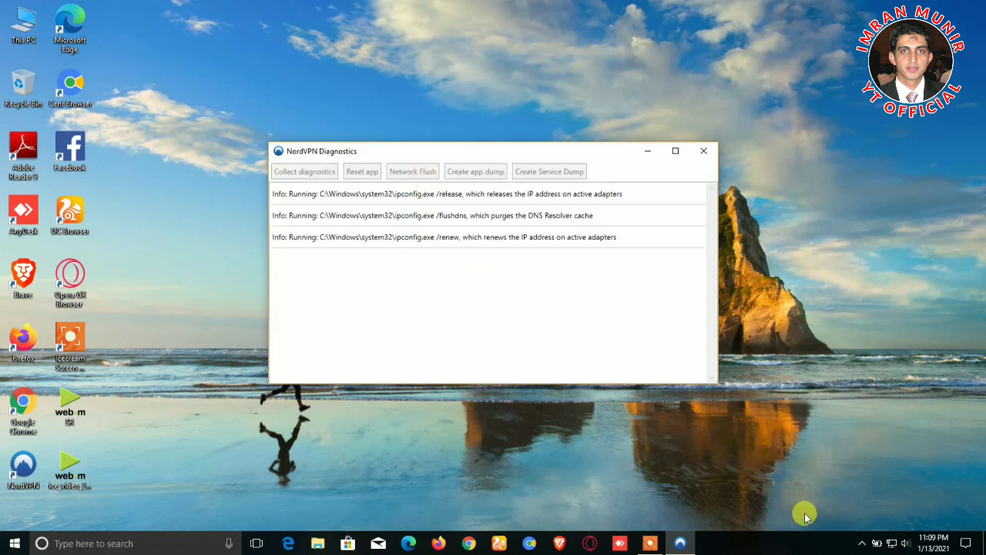
{"action": "mouse_move", "coordinate": [892, 544]}
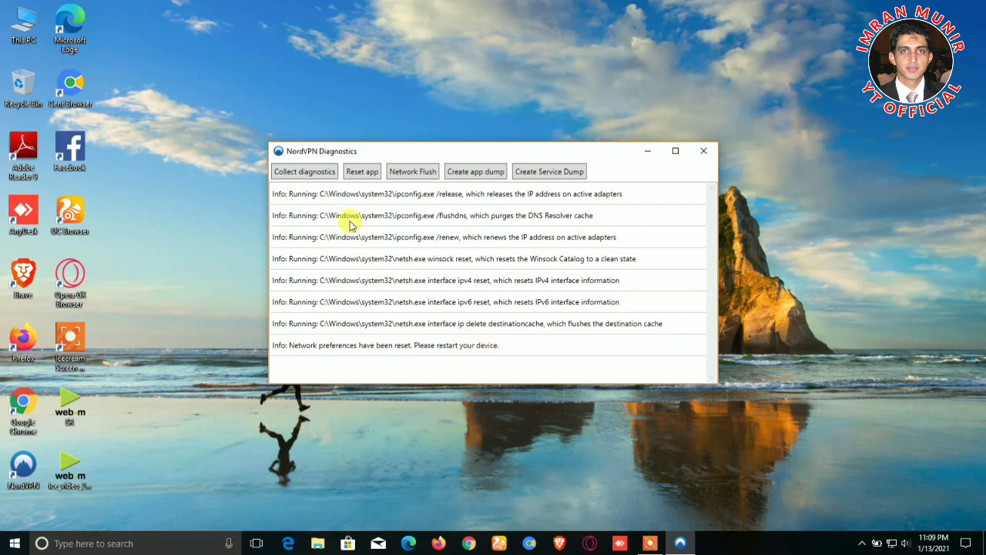
Reset the NordVPN app with the diagnostics tool, and close the NordVPN sign-in and Diagnostics windows
{"action": "left_click", "coordinate": [367, 175]}
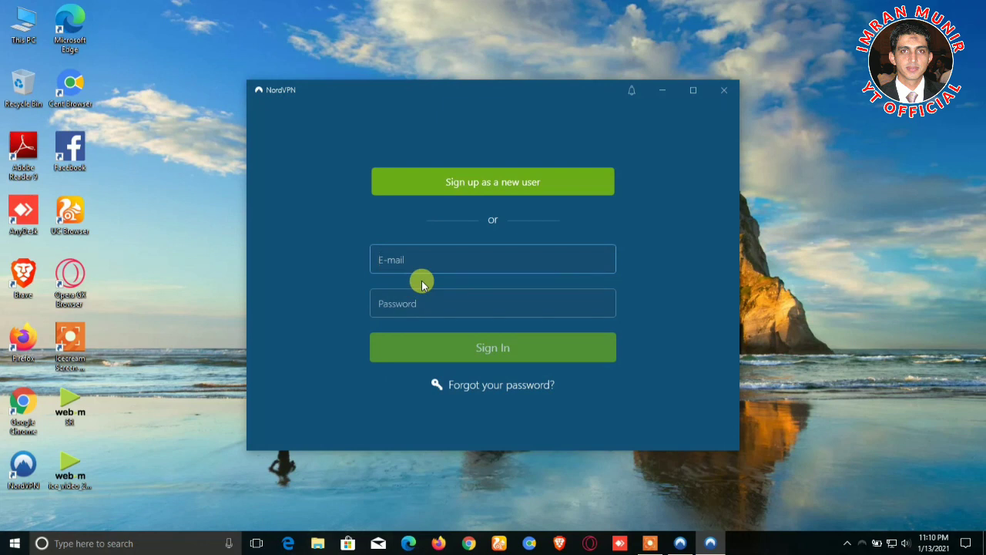
{"action": "left_click", "coordinate": [723, 91]}
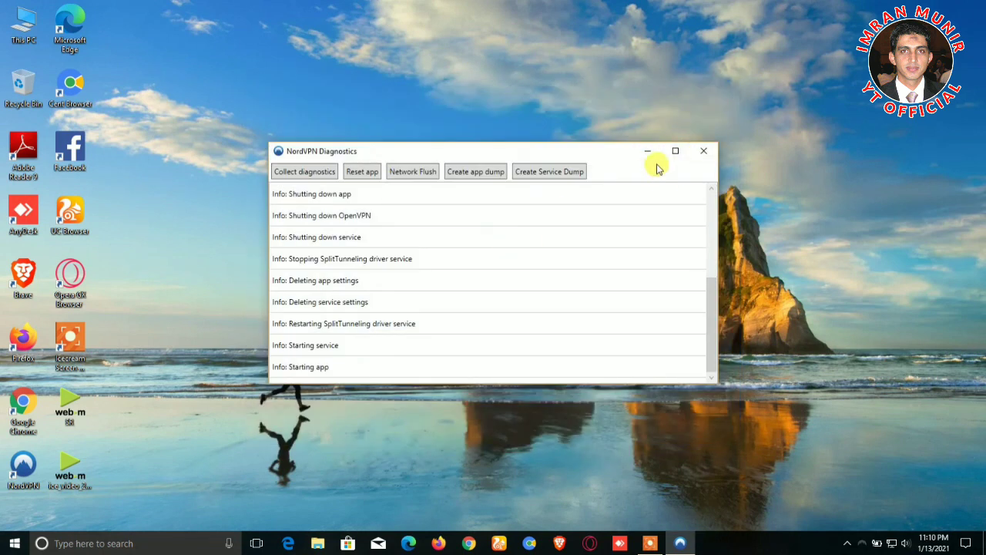
{"action": "left_click", "coordinate": [706, 152]}
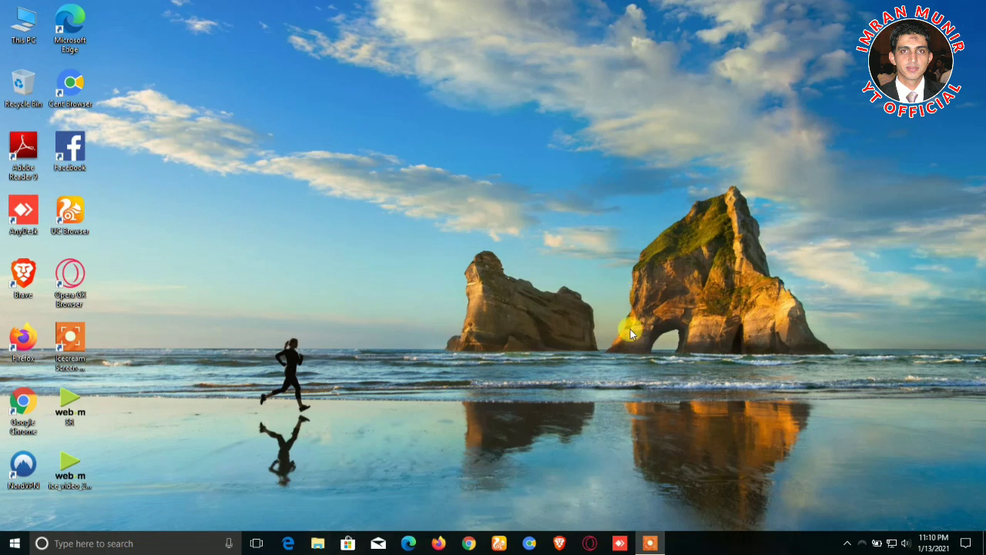
{"action": "left_click", "coordinate": [654, 545]}
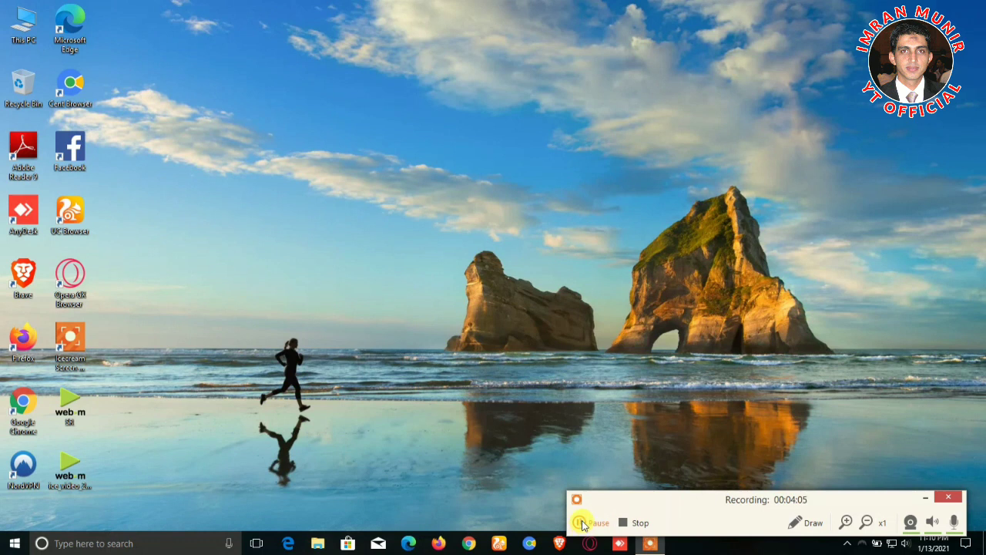
{"action": "left_click", "coordinate": [583, 524]}
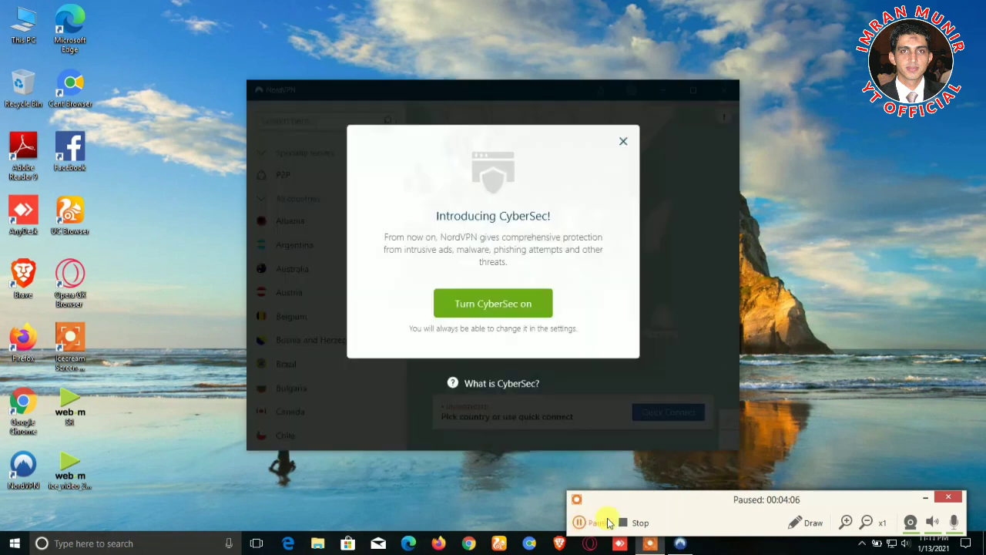
{"action": "left_click", "coordinate": [609, 524]}
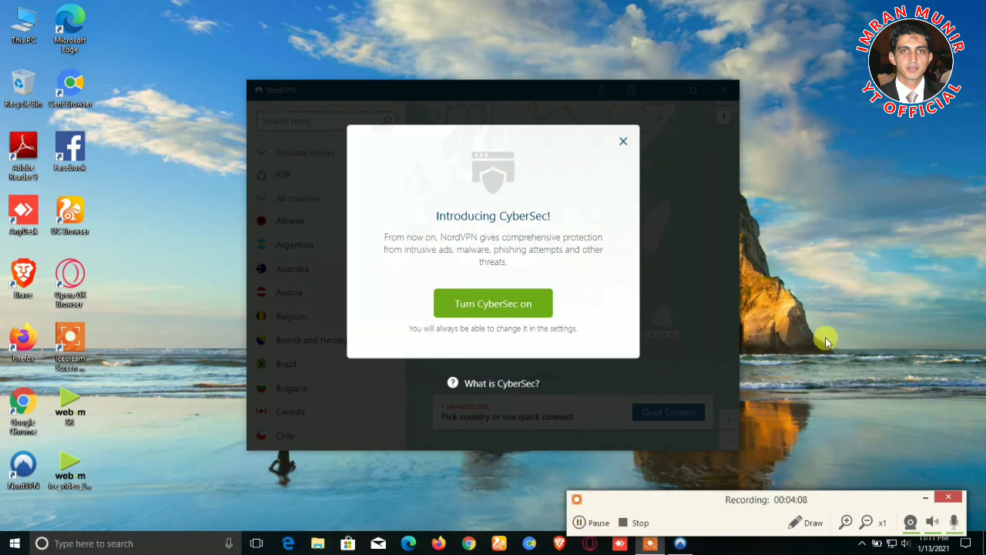
{"action": "left_click", "coordinate": [930, 499]}
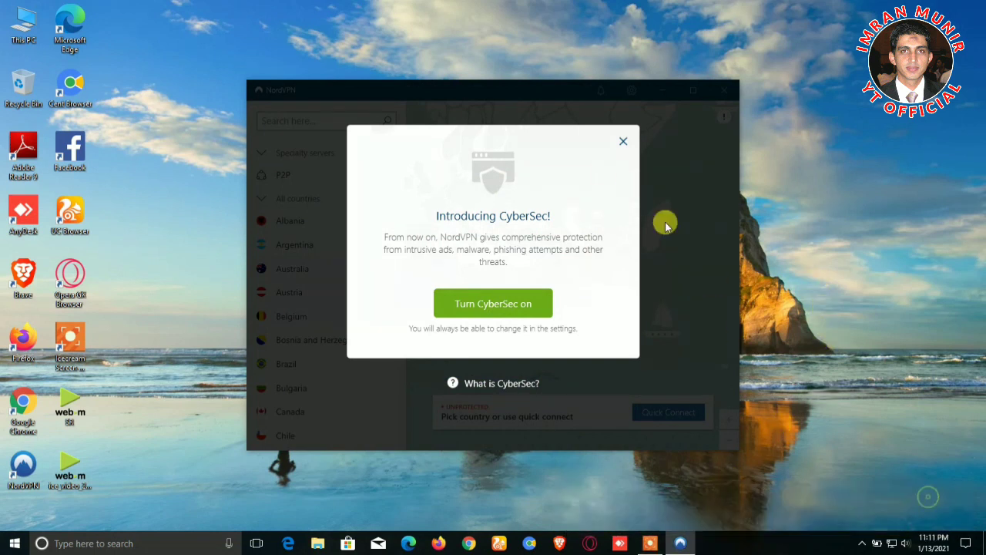
Dismiss the CyberSec introduction without enabling it and connect NordVPN to United States
{"action": "left_click", "coordinate": [625, 142]}
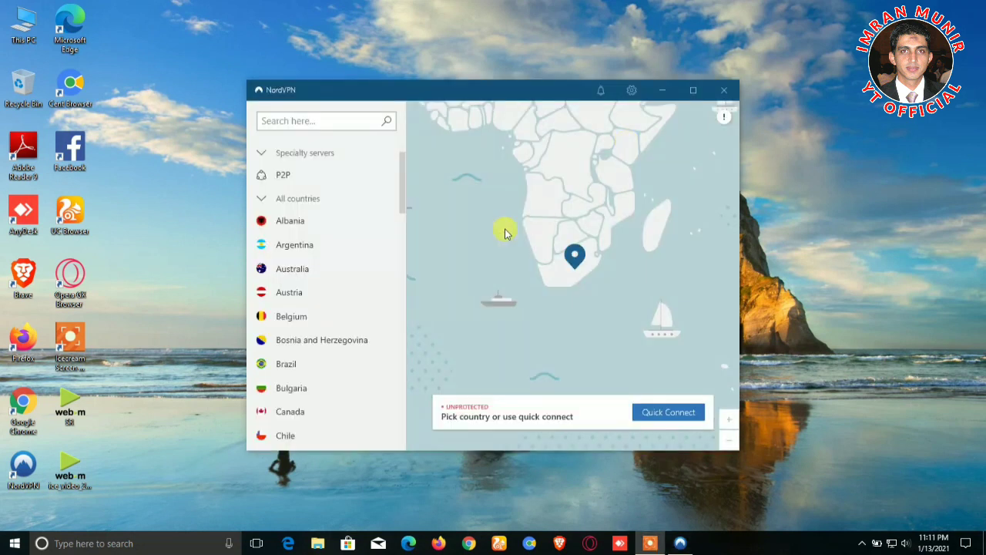
{"action": "scroll", "coordinate": [327, 232], "scroll_direction": "down", "scroll_amount": 10}
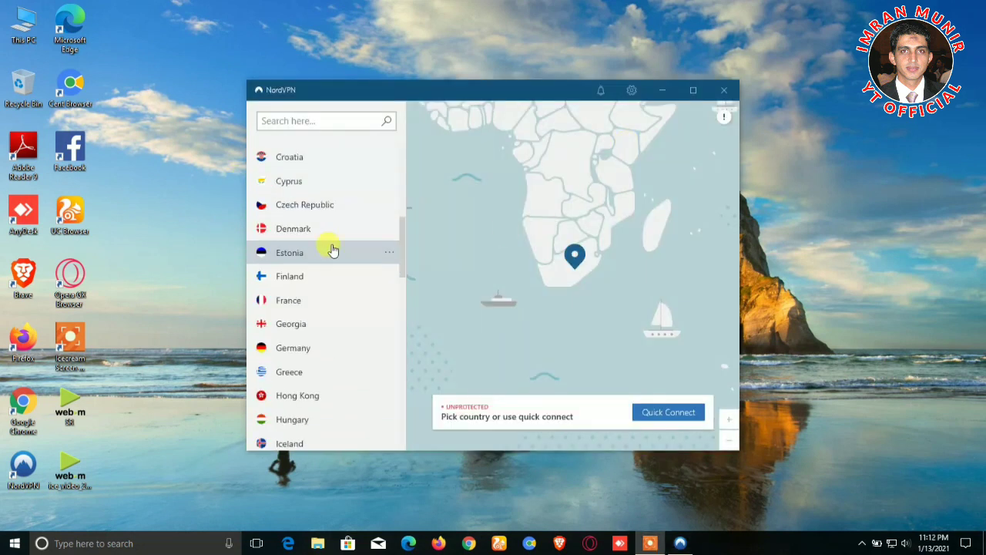
{"action": "scroll", "coordinate": [323, 258], "scroll_direction": "down", "scroll_amount": 4}
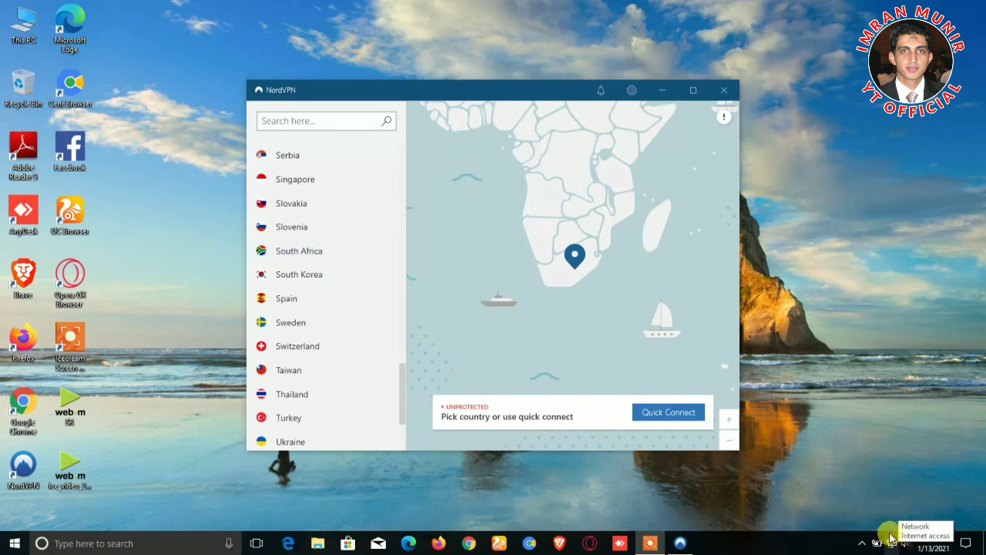
{"action": "scroll", "coordinate": [343, 402], "scroll_direction": "down", "scroll_amount": 2}
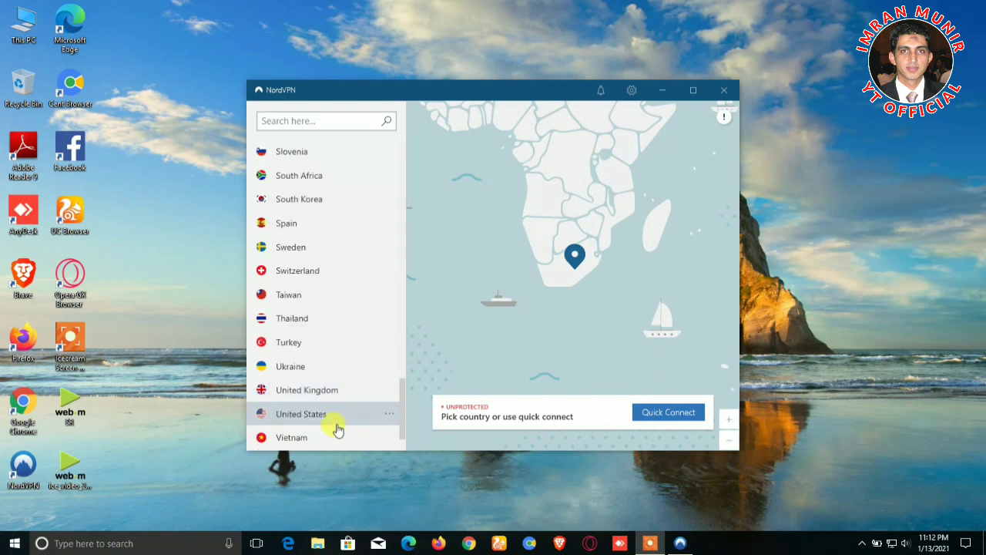
{"action": "left_click", "coordinate": [325, 416]}
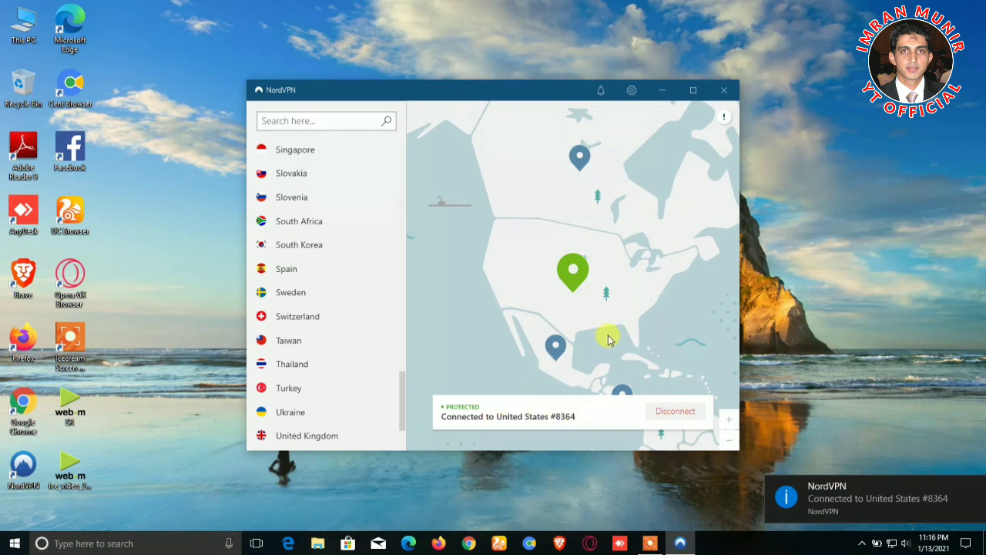
{"action": "left_click", "coordinate": [651, 544]}
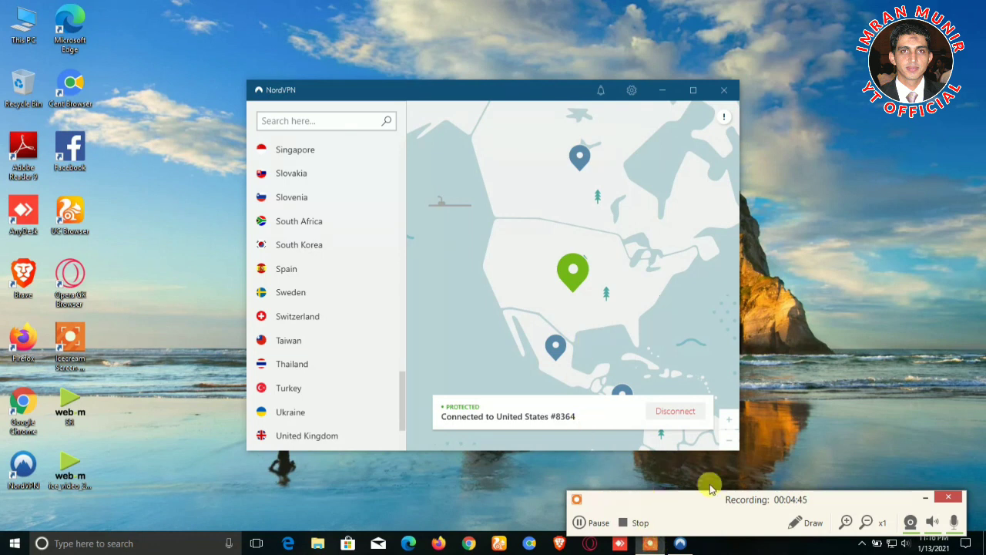
{"action": "left_click", "coordinate": [921, 498]}
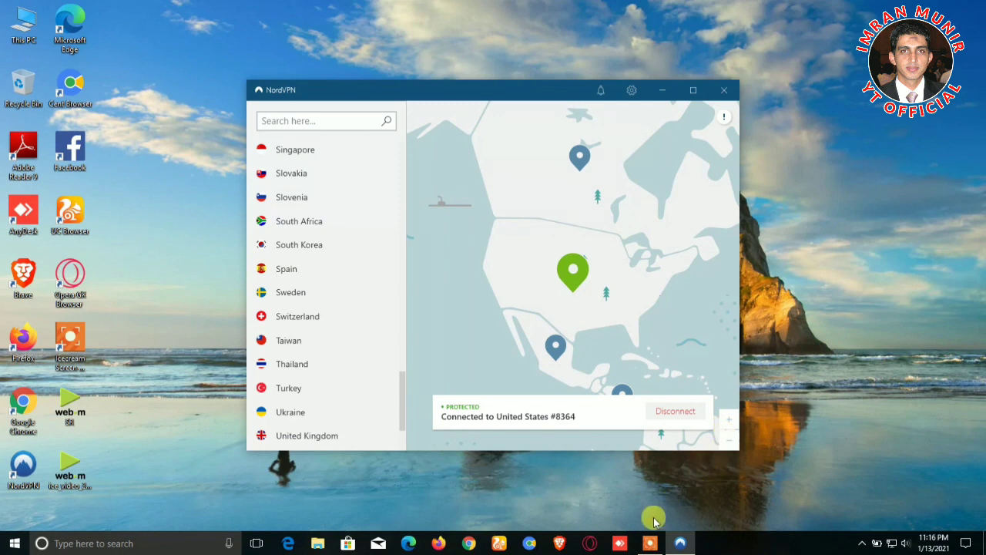
{"action": "mouse_move", "coordinate": [646, 541]}
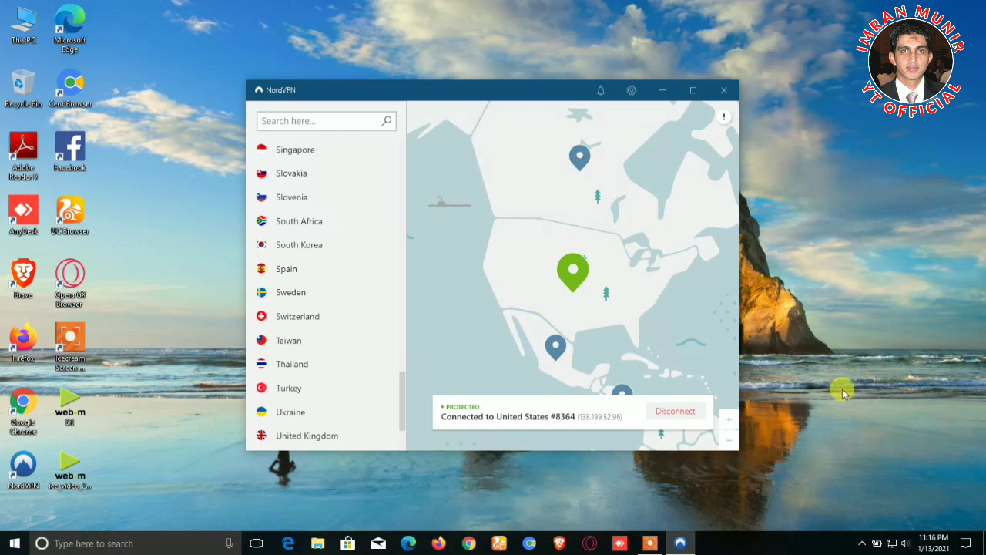
{"action": "mouse_move", "coordinate": [894, 543]}
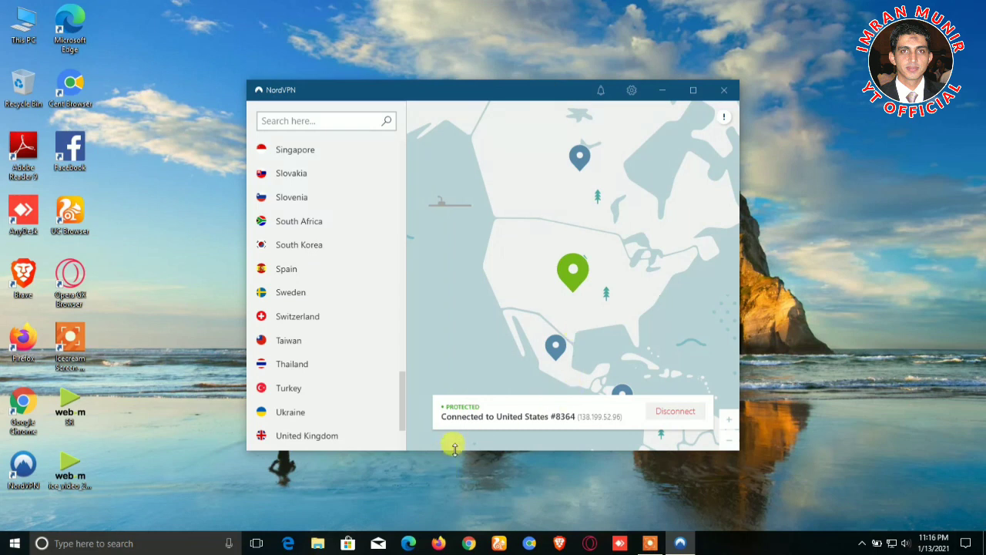
Switch to Microsoft Edge and open whatismyipaddress.com to check the VPN's IP address
{"action": "left_click", "coordinate": [415, 546]}
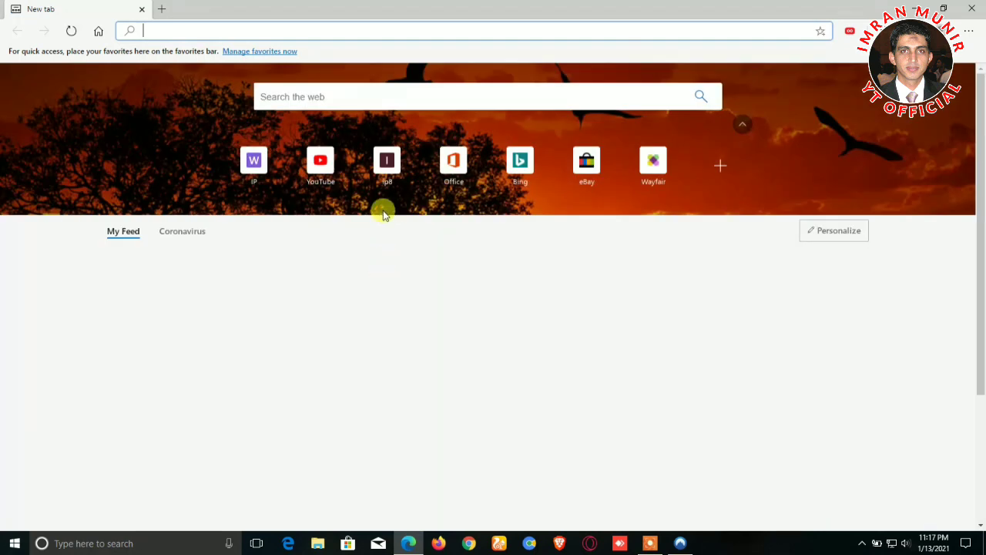
{"action": "left_click", "coordinate": [261, 164]}
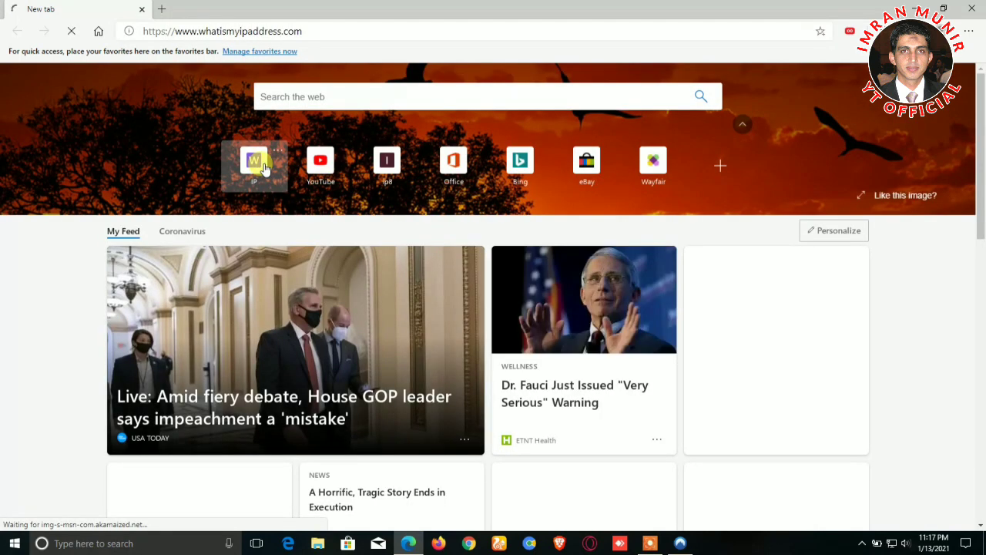